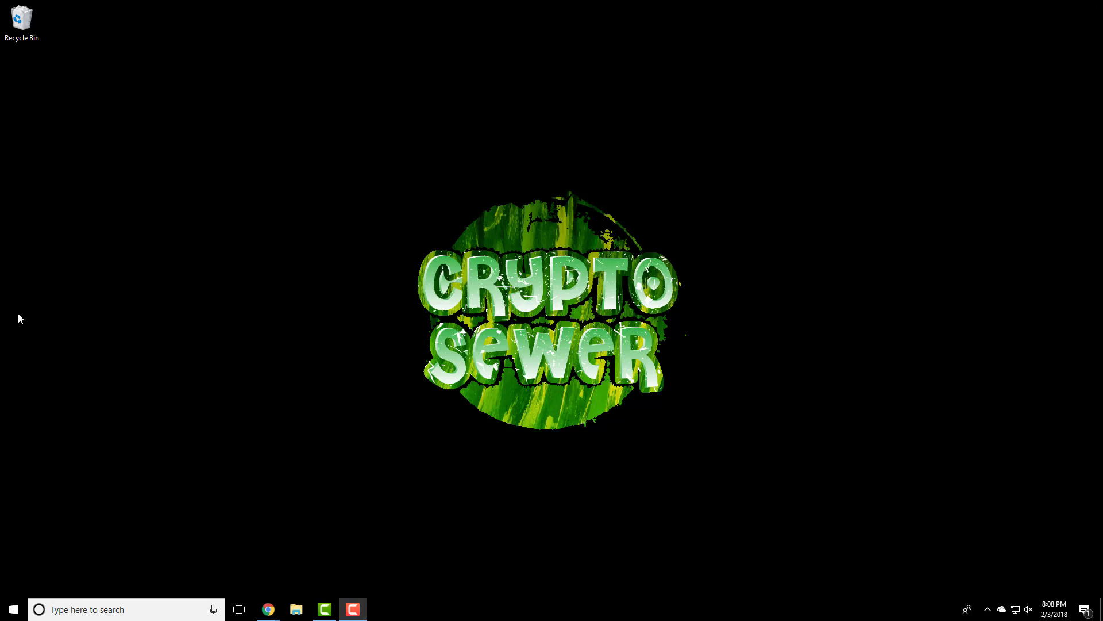
# - Download SumoEasyMiner-v0.1-b1.3-w64install.exe from the repository's v0.1-Beta 1.3 GitHub release
pyautogui.moveTo(269, 609)
pyautogui.click(235, 577)
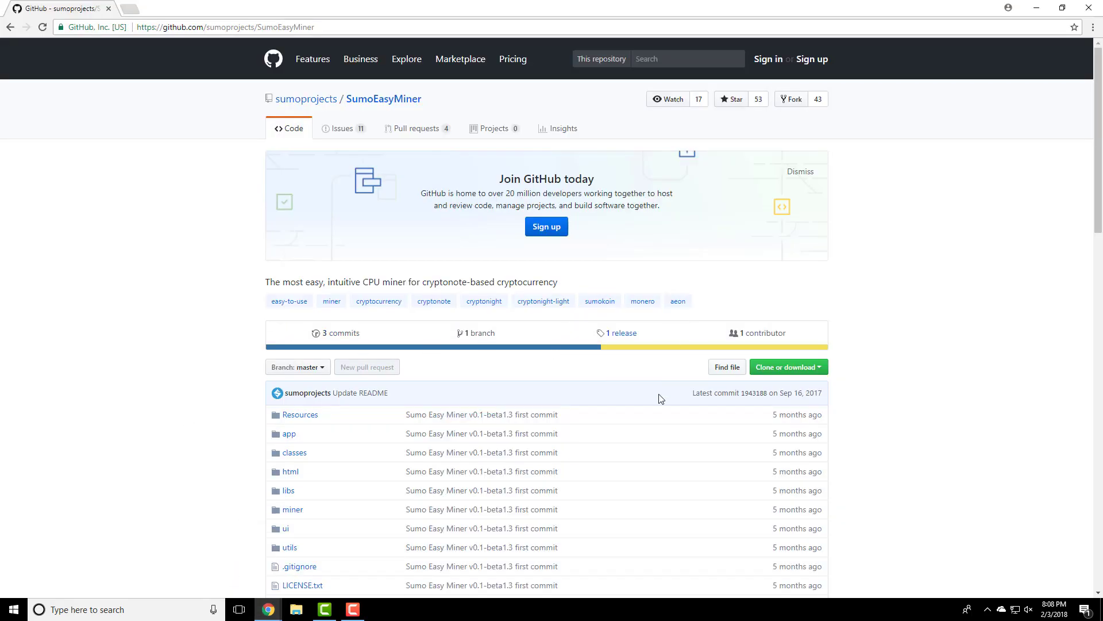
pyautogui.click(618, 334)
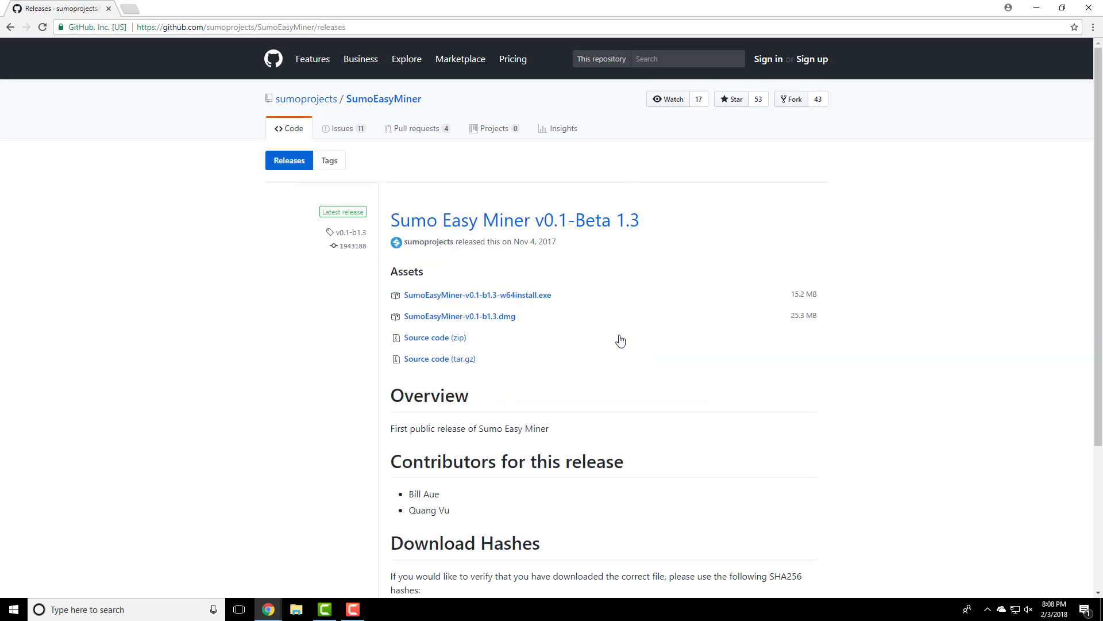
pyautogui.click(526, 296)
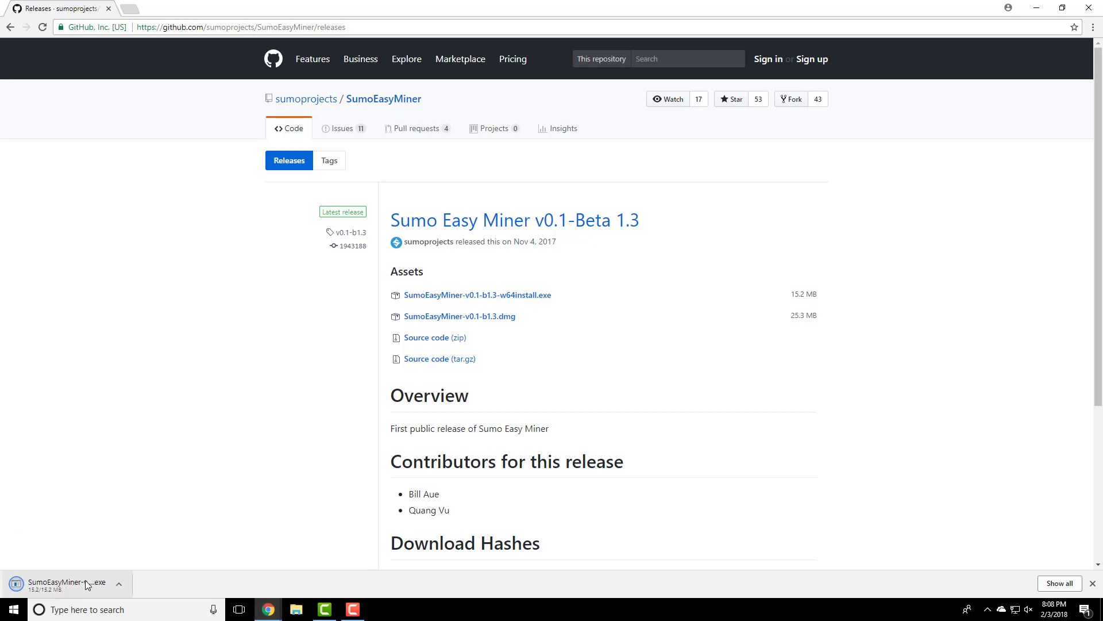
# - Install SumoEasyMiner v0.1-b1.3 from the downloaded exe and launch it when setup finishes
pyautogui.click(74, 577)
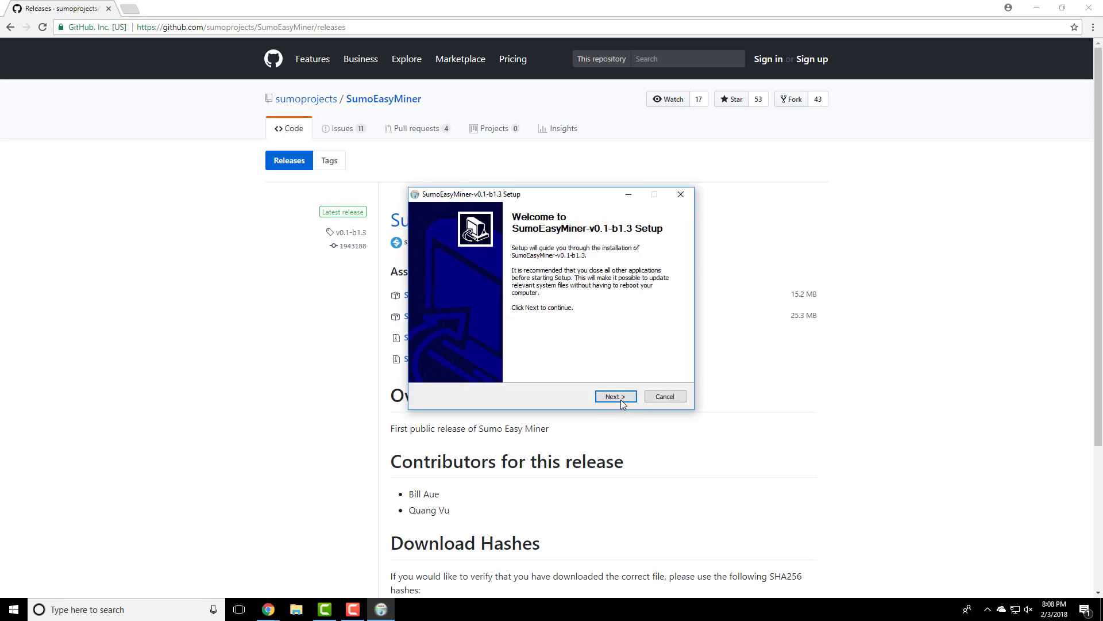
pyautogui.click(620, 399)
pyautogui.click(620, 399)
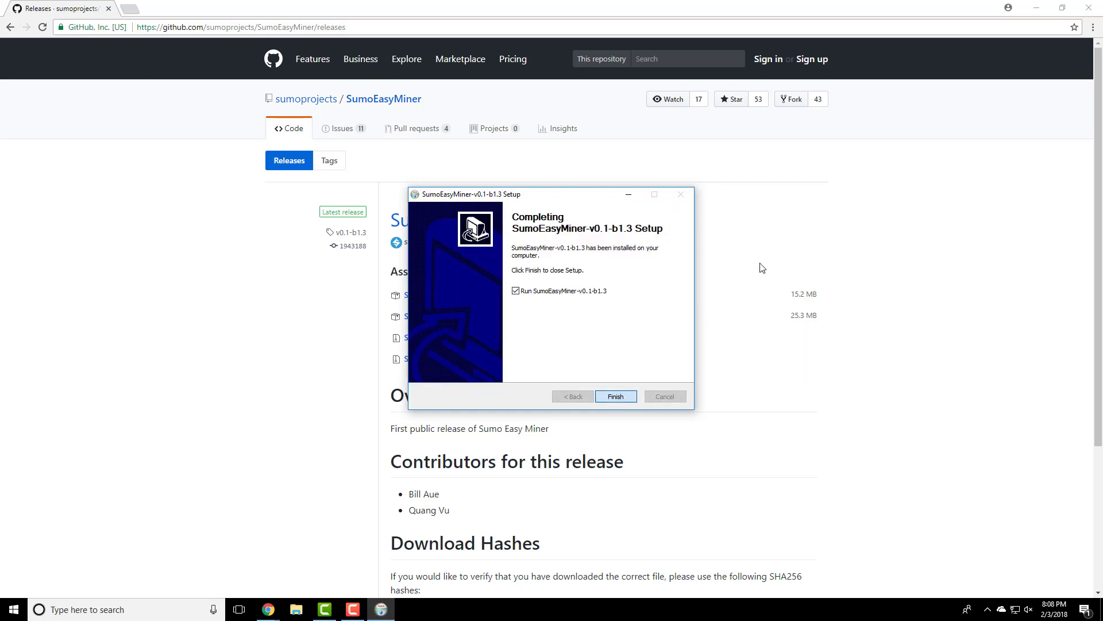
pyautogui.press('Return')
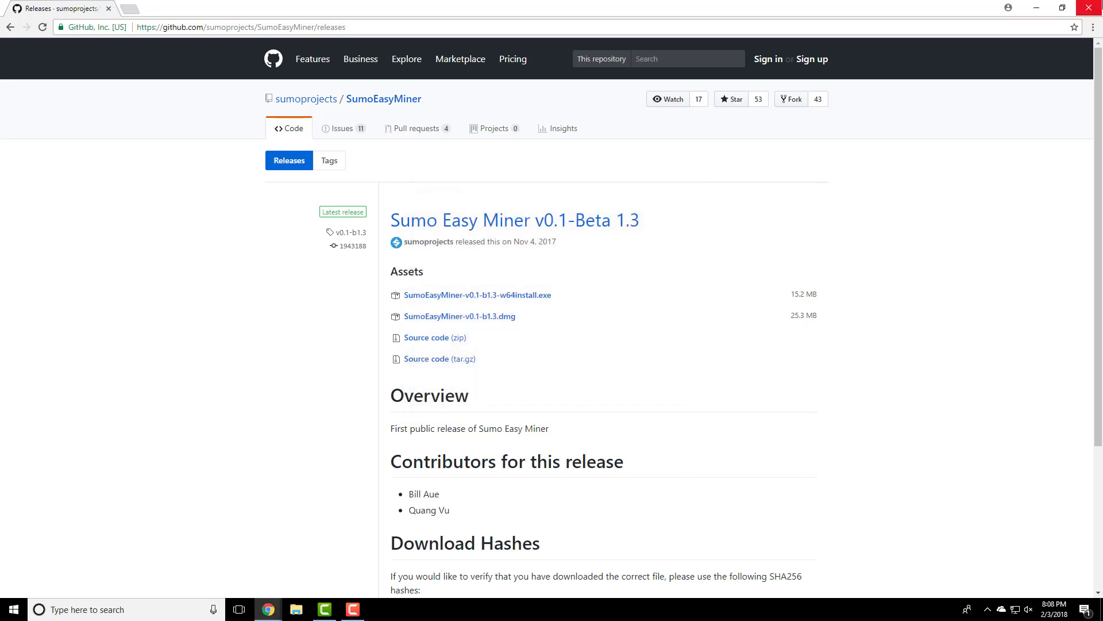
# - Stop mining on the Sumokoin Official Pool and review its settings, leaving them unchanged
pyautogui.click(1089, 8)
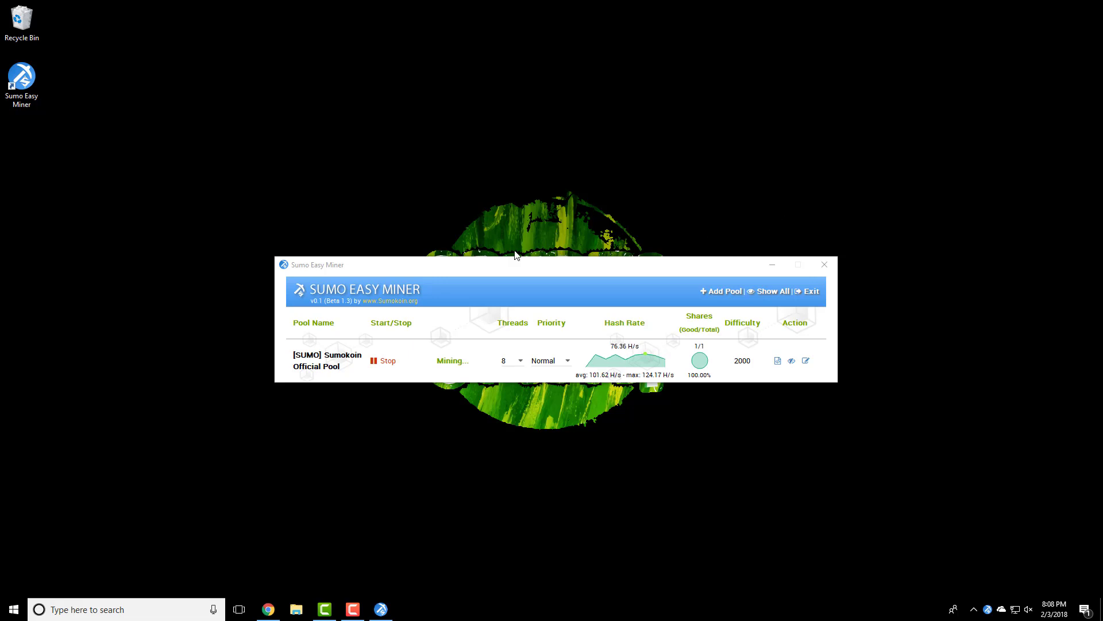
pyautogui.click(386, 370)
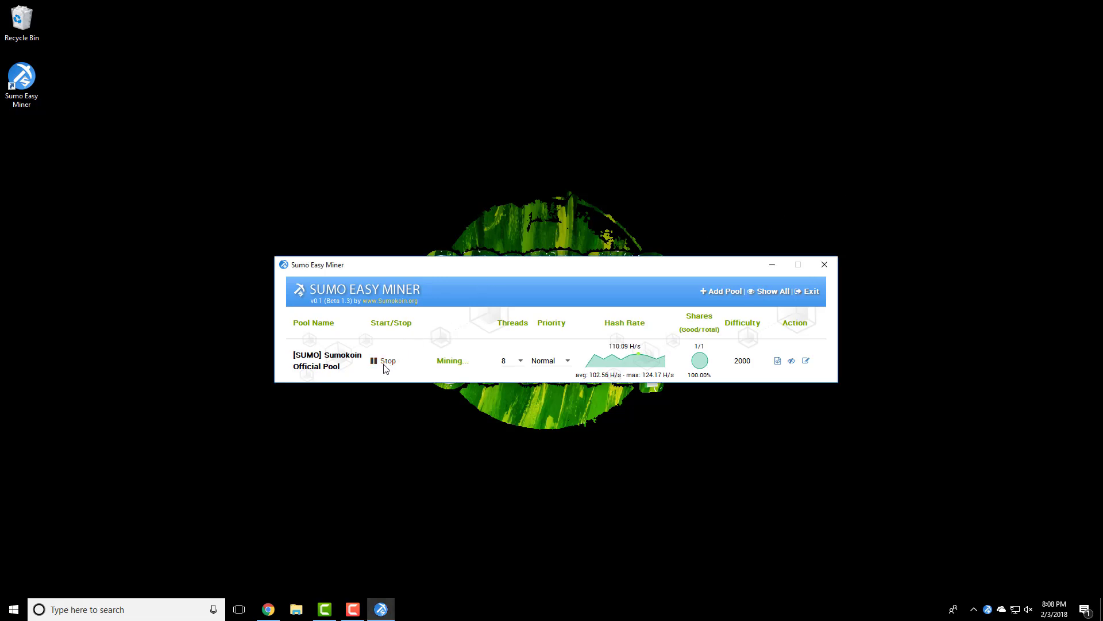
pyautogui.click(806, 362)
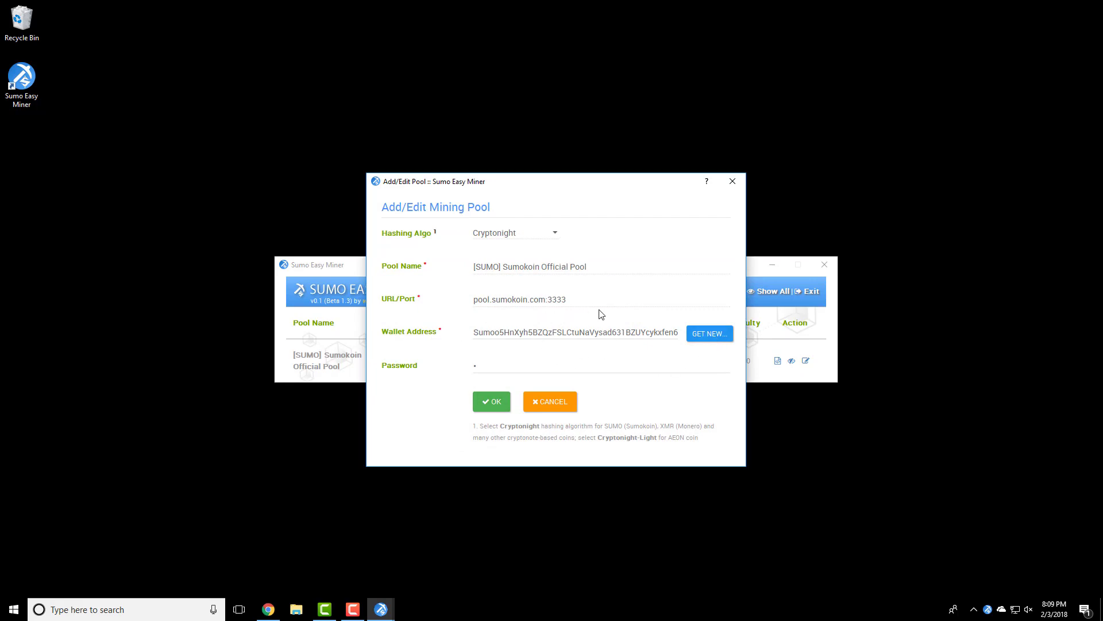
pyautogui.click(735, 183)
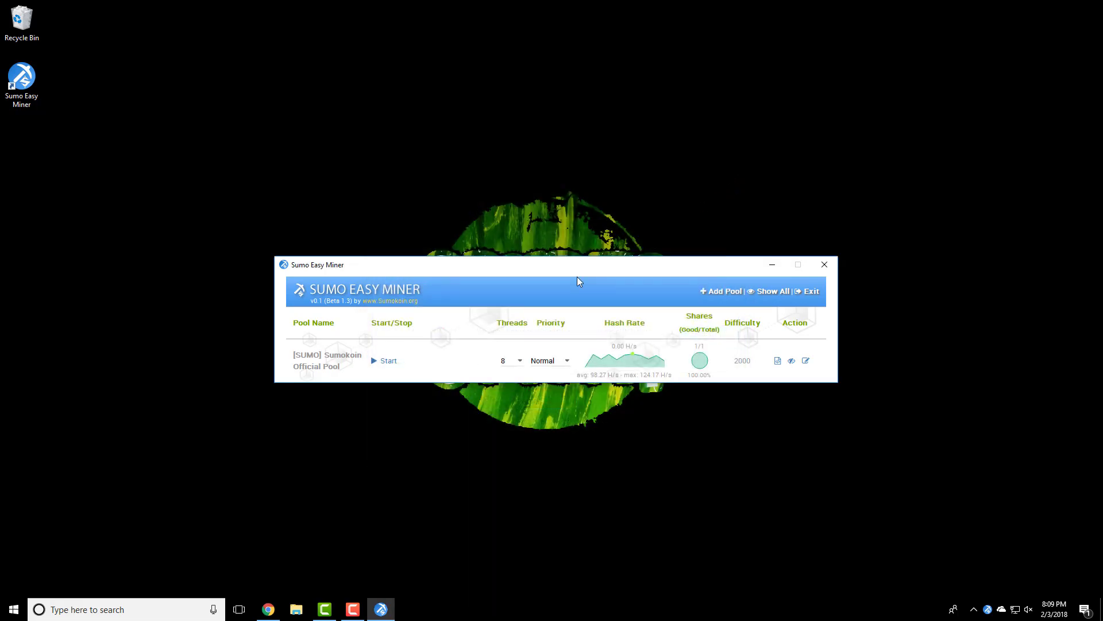
# - Check the wallet's stats and payment history on the Sumokoin pool page, then return to the miner
pyautogui.click(268, 609)
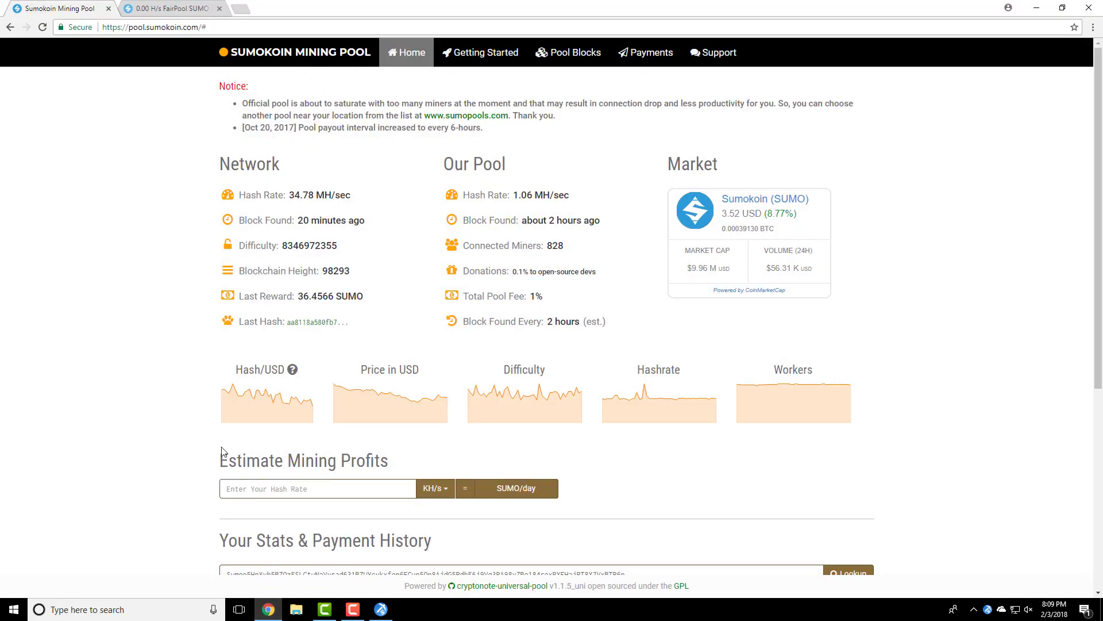
pyautogui.scroll(-3, 383, 315)
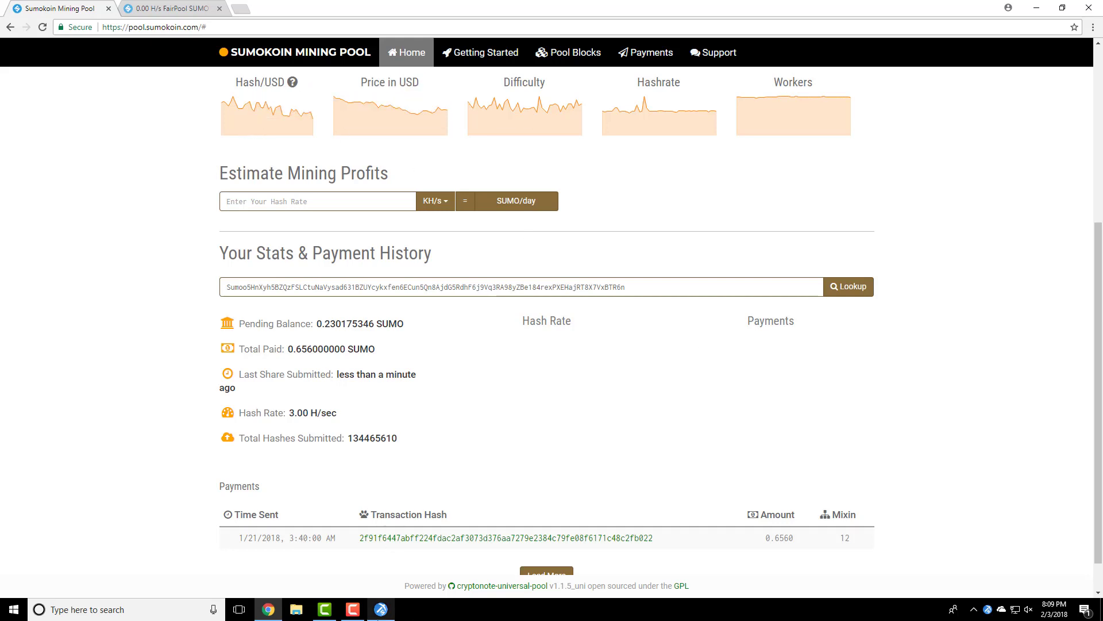
pyautogui.click(383, 609)
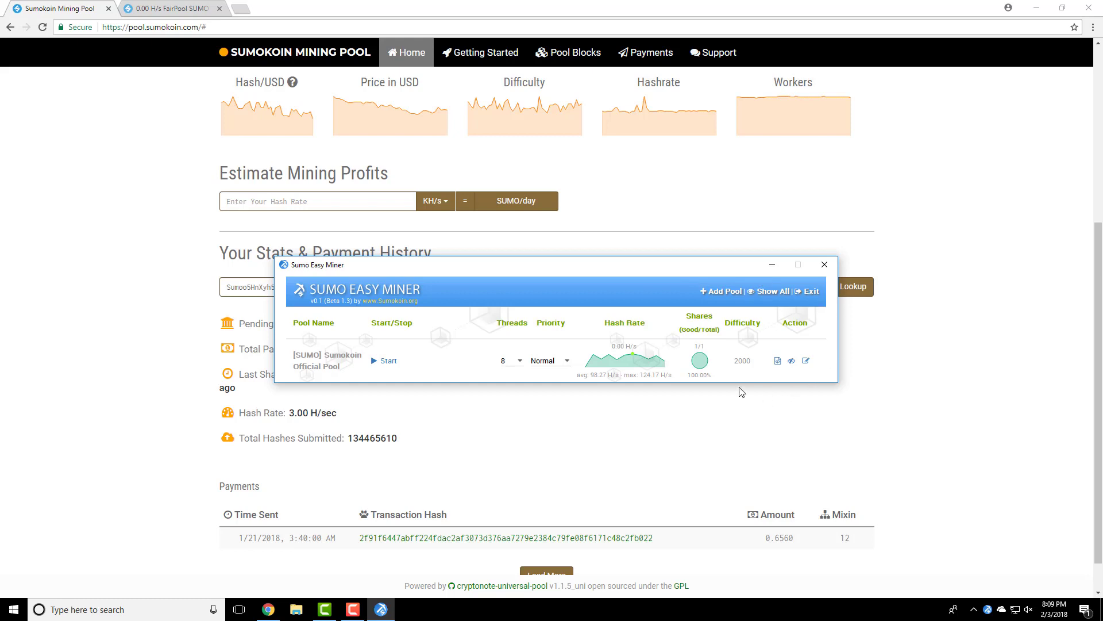
# - Start a new Cryptonight pool entry and begin naming it 'Sumo FairPool'
pyautogui.click(728, 291)
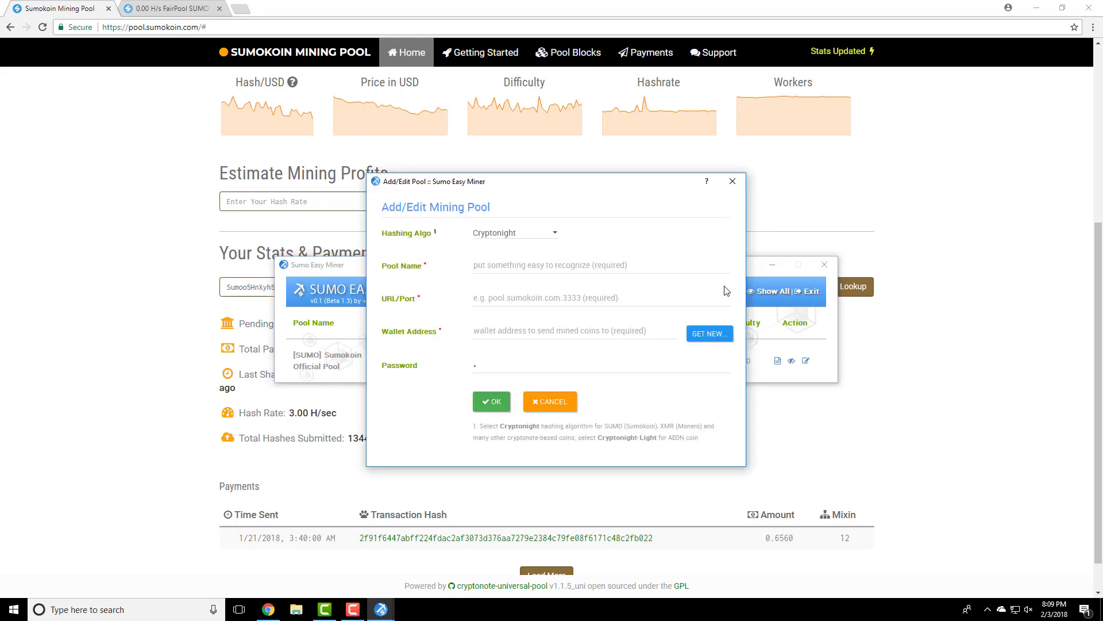
pyautogui.click(633, 267)
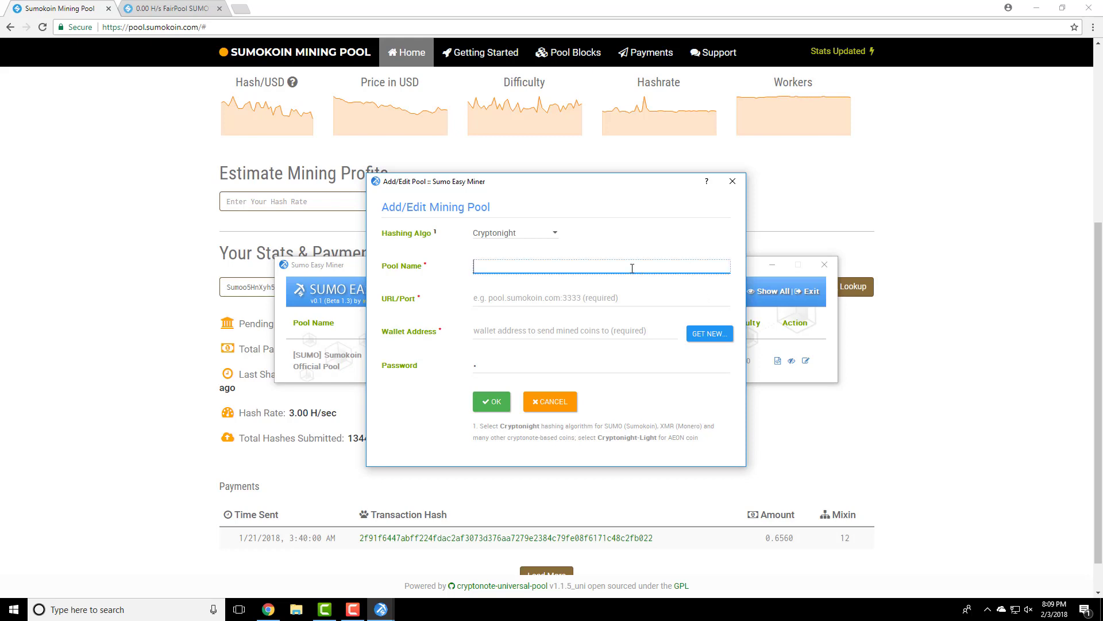
pyautogui.write('Su')
pyautogui.write('mo FairP')
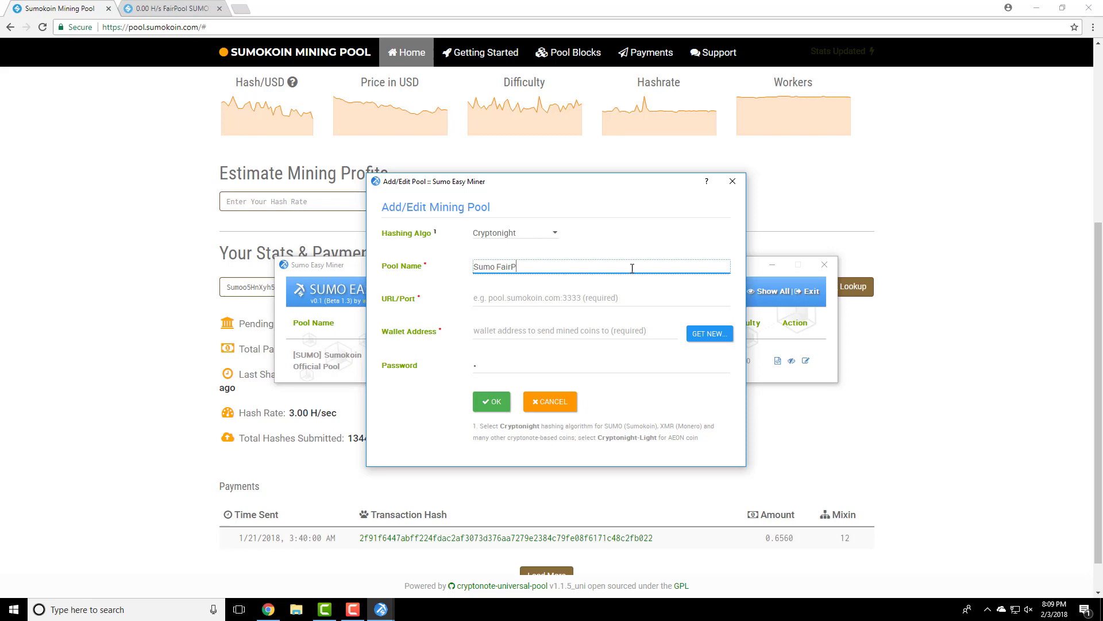
pyautogui.write('ool')
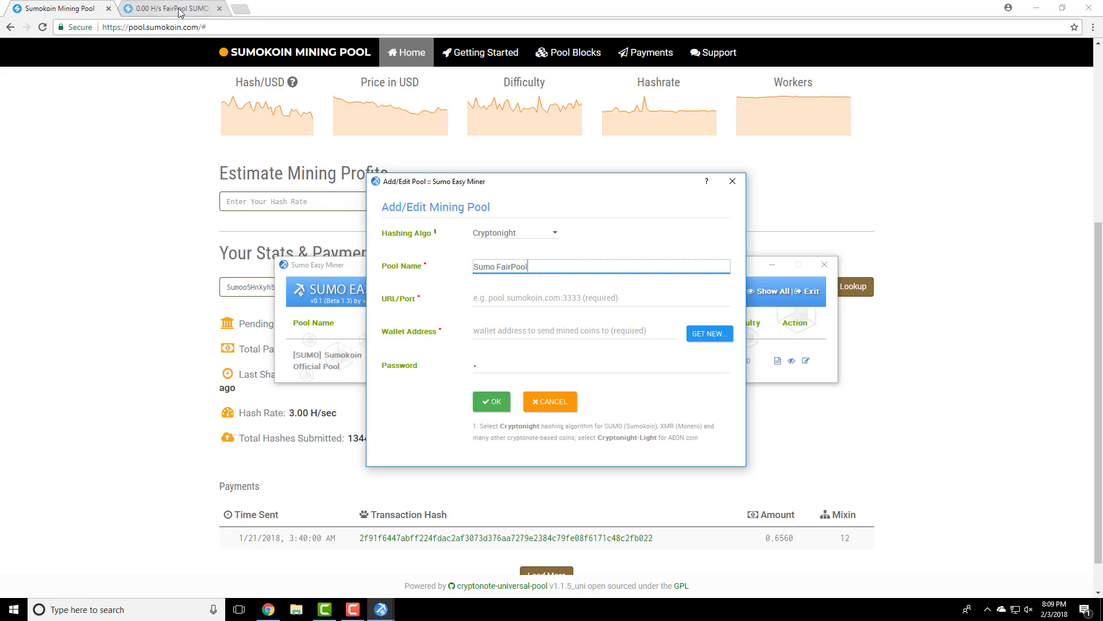
# - Select the mine.sumo.fairpool.xyz host on the FairPool SUMO page and bring up its copy menu
pyautogui.click(179, 11)
pyautogui.scroll(1, 256, 114)
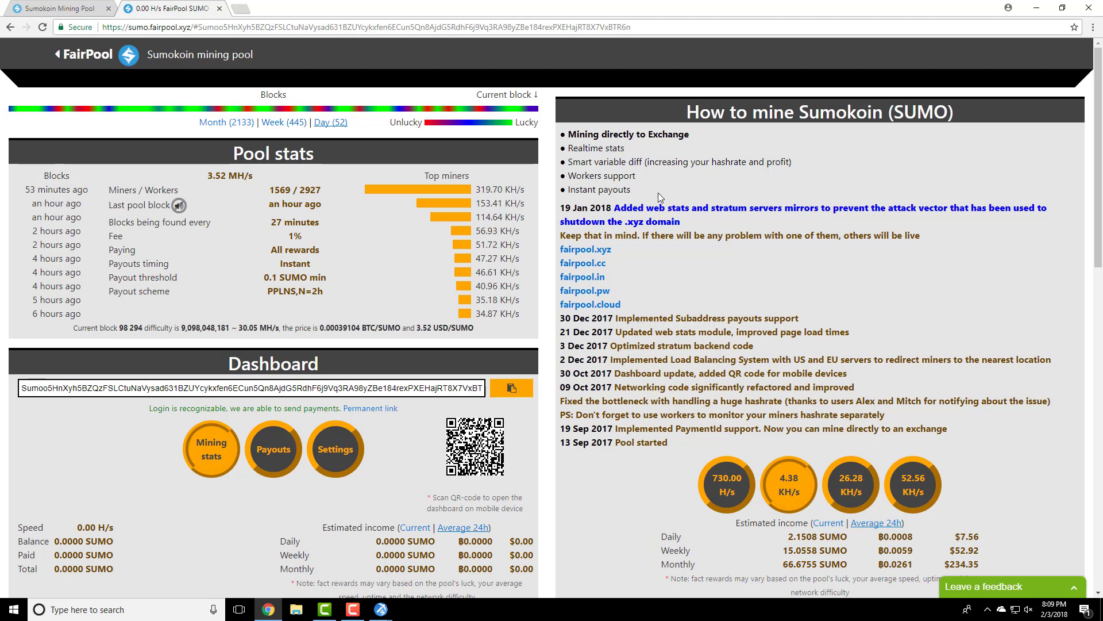
pyautogui.scroll(-2, 662, 198)
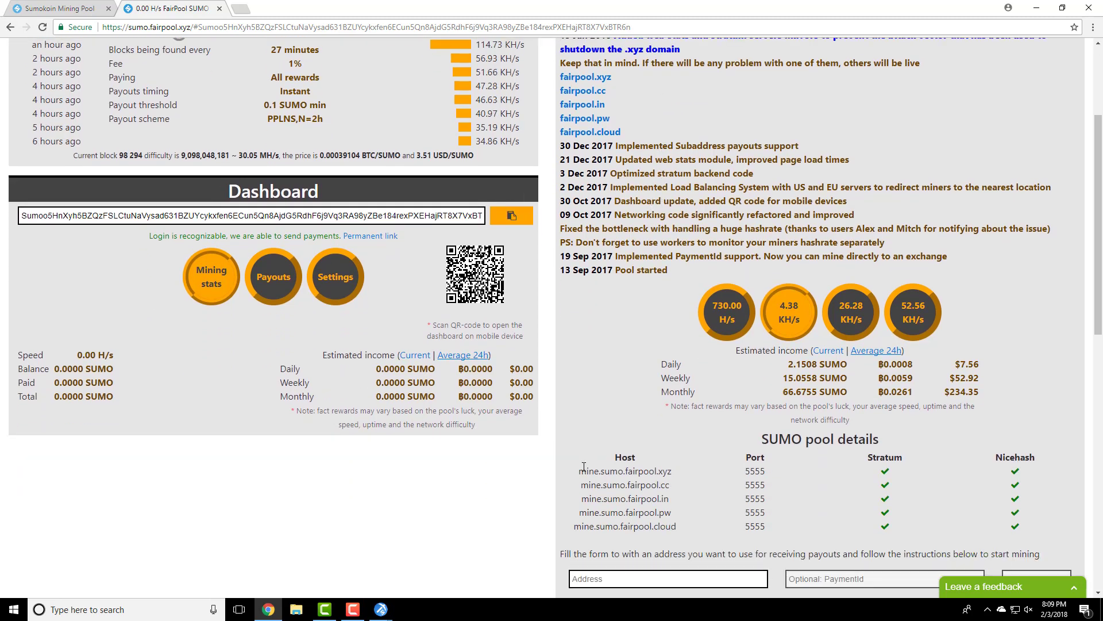
pyautogui.moveTo(579, 471); pyautogui.dragTo(673, 472)
pyautogui.rightClick(670, 474)
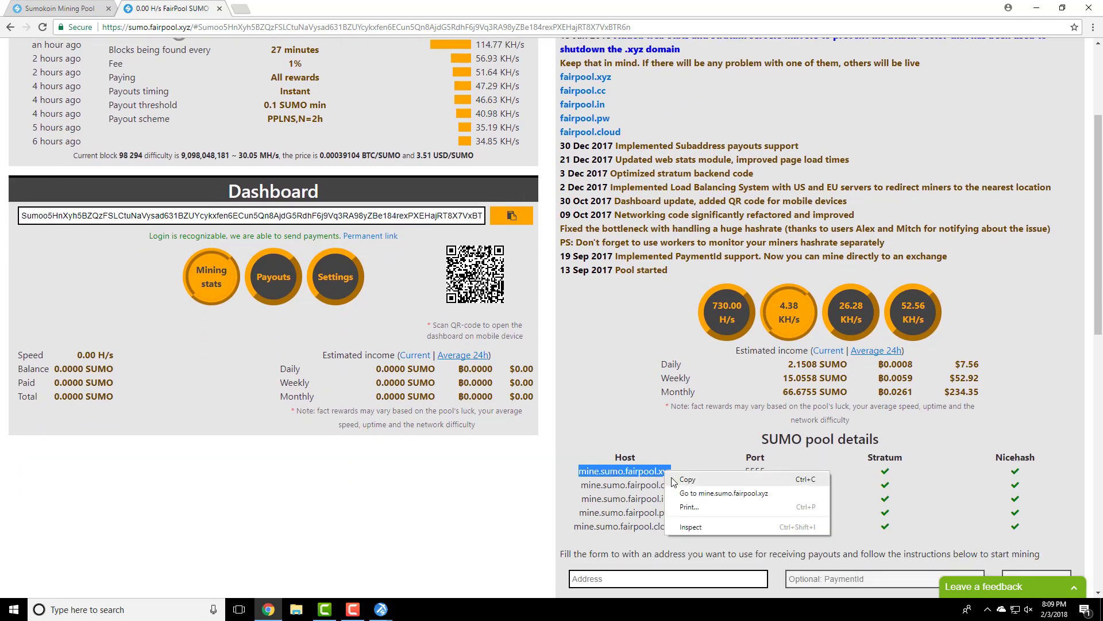
# - Set the new pool's URL/Port to mine.sumo.fairpool.xyz:5555 using the copied host
pyautogui.click(688, 479)
pyautogui.click(437, 563)
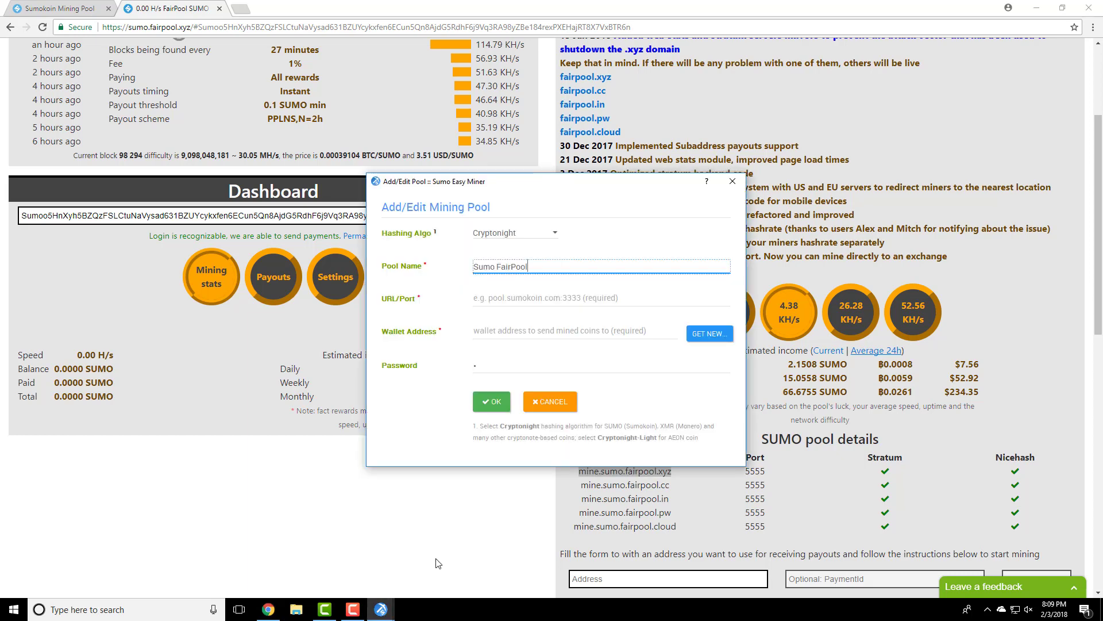
pyautogui.click(541, 299)
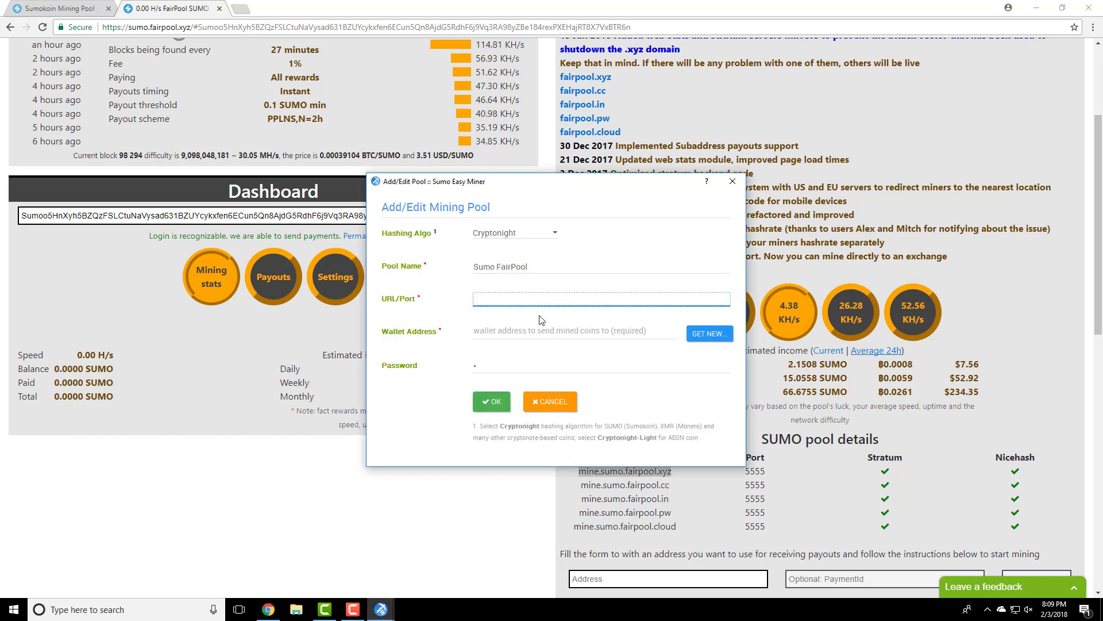
pyautogui.hotkey('ctrl', 'v')
pyautogui.write('5555')
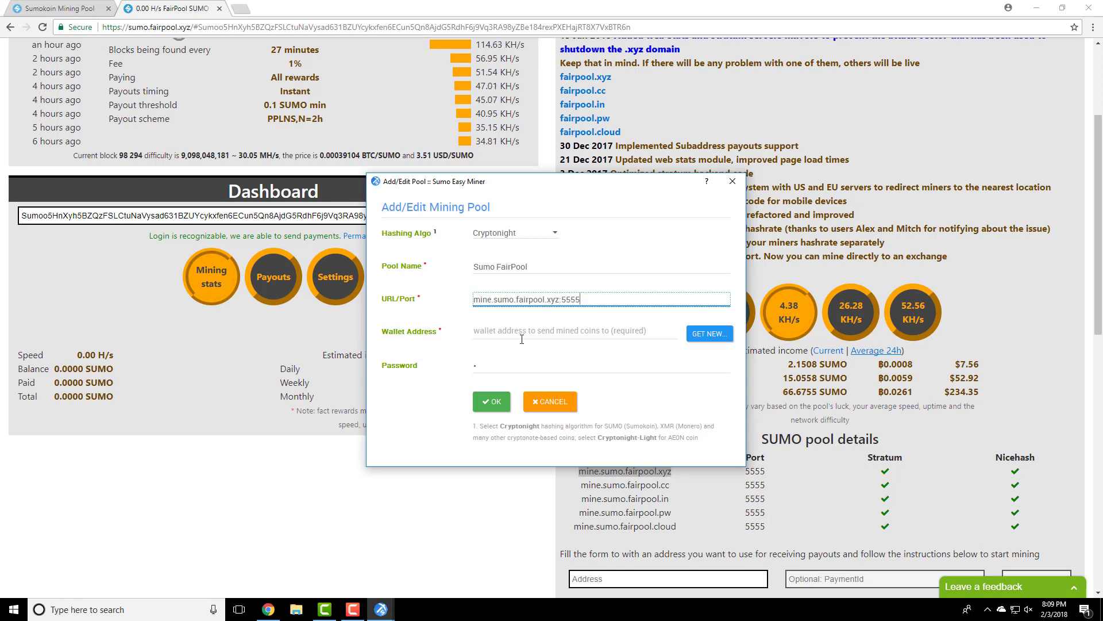
# - Try saving, dismiss the missing-wallet error, and select the wallet address on the Sumokoin page
pyautogui.click(510, 401)
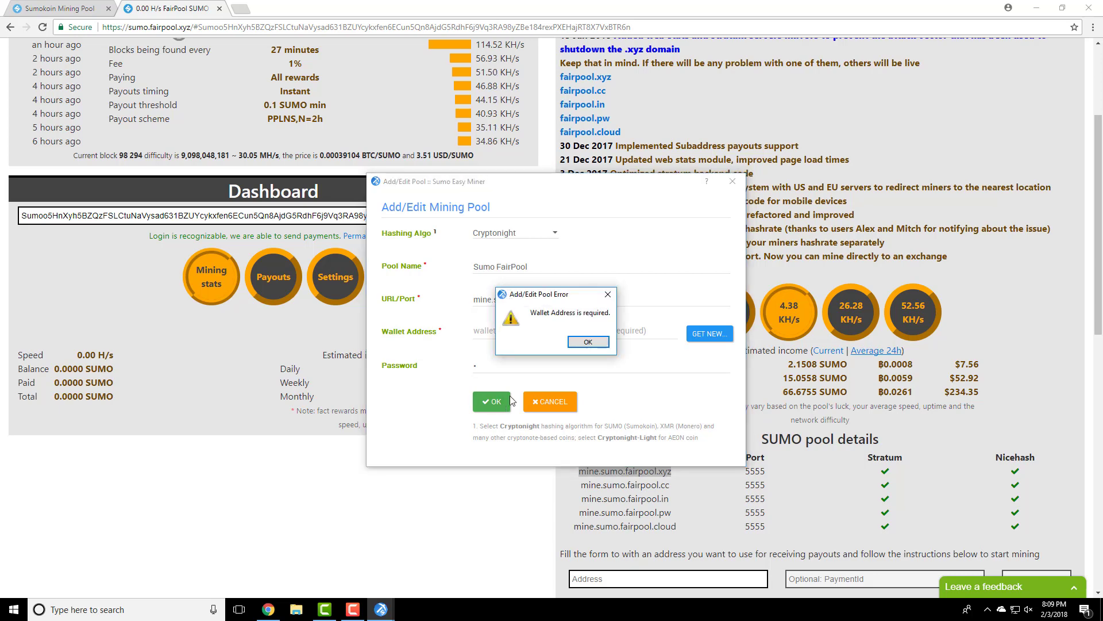
pyautogui.click(595, 342)
pyautogui.click(61, 9)
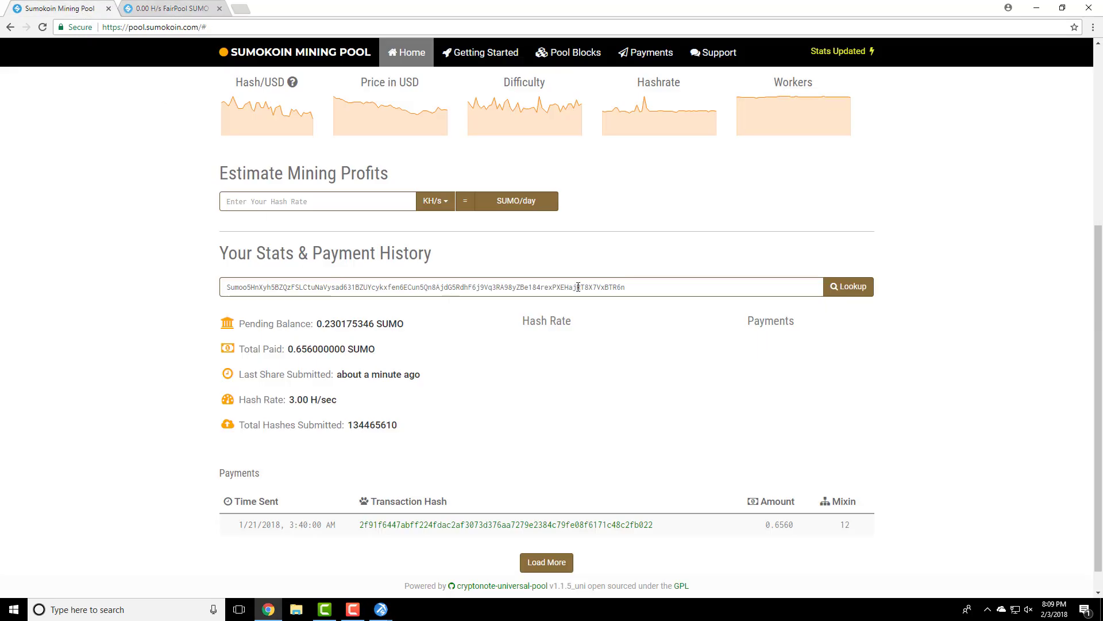
pyautogui.moveTo(628, 287); pyautogui.dragTo(210, 267)
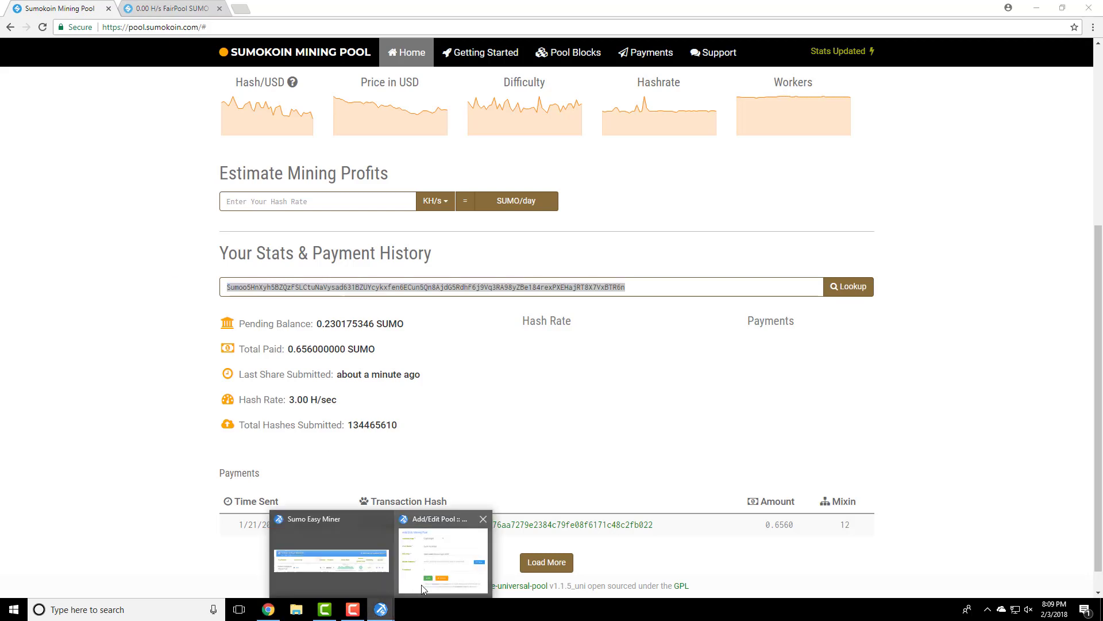
# - Paste the copied wallet address into Sumo FairPool and save the pool
pyautogui.click(422, 586)
pyautogui.click(538, 335)
pyautogui.hotkey('ctrl', 'v')
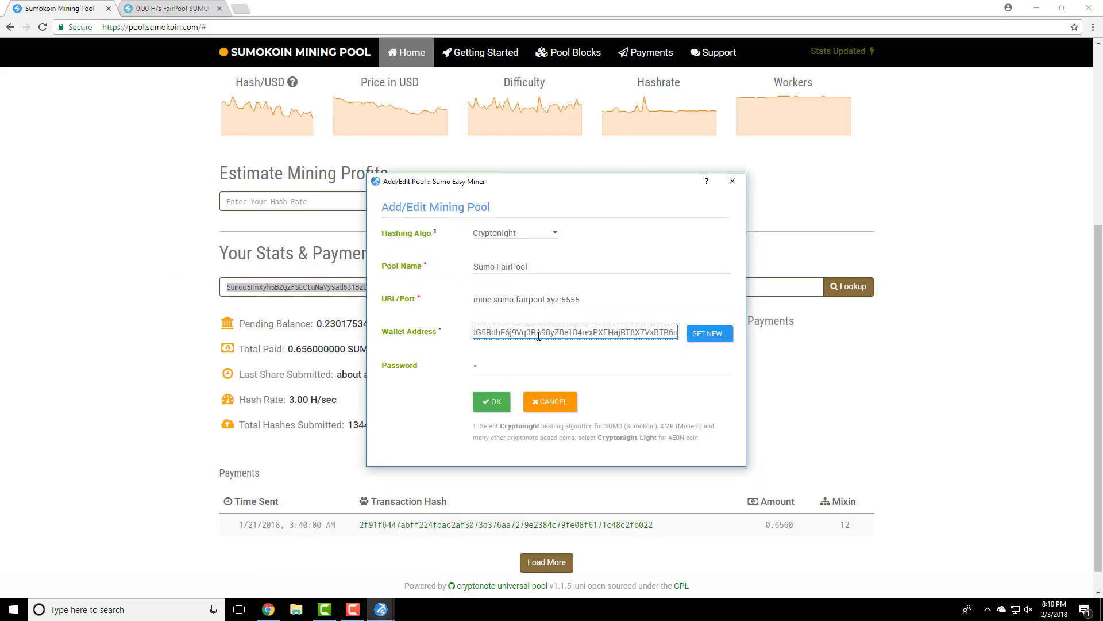
pyautogui.click(492, 402)
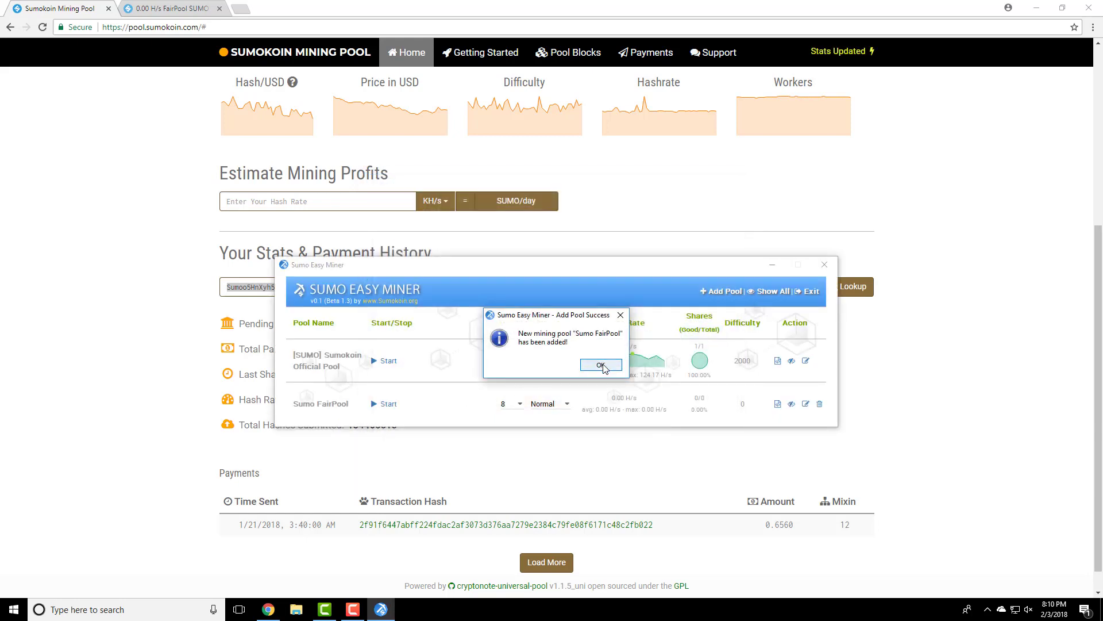
# - Dismiss the pool-added message, start mining on Sumo FairPool, and minimize Chrome
pyautogui.click(603, 367)
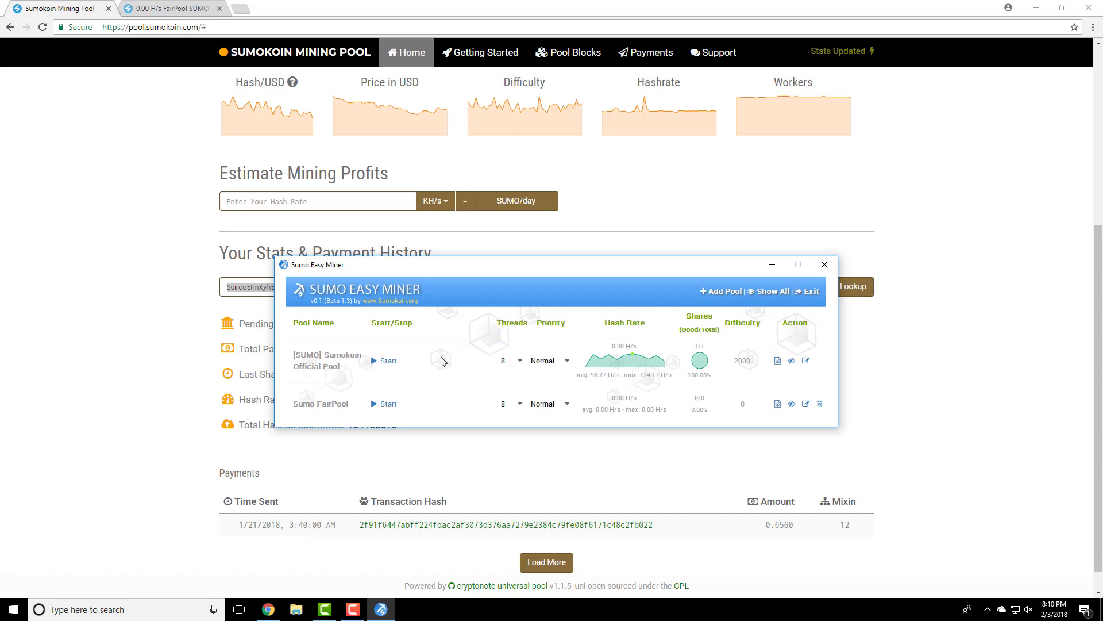
pyautogui.click(385, 404)
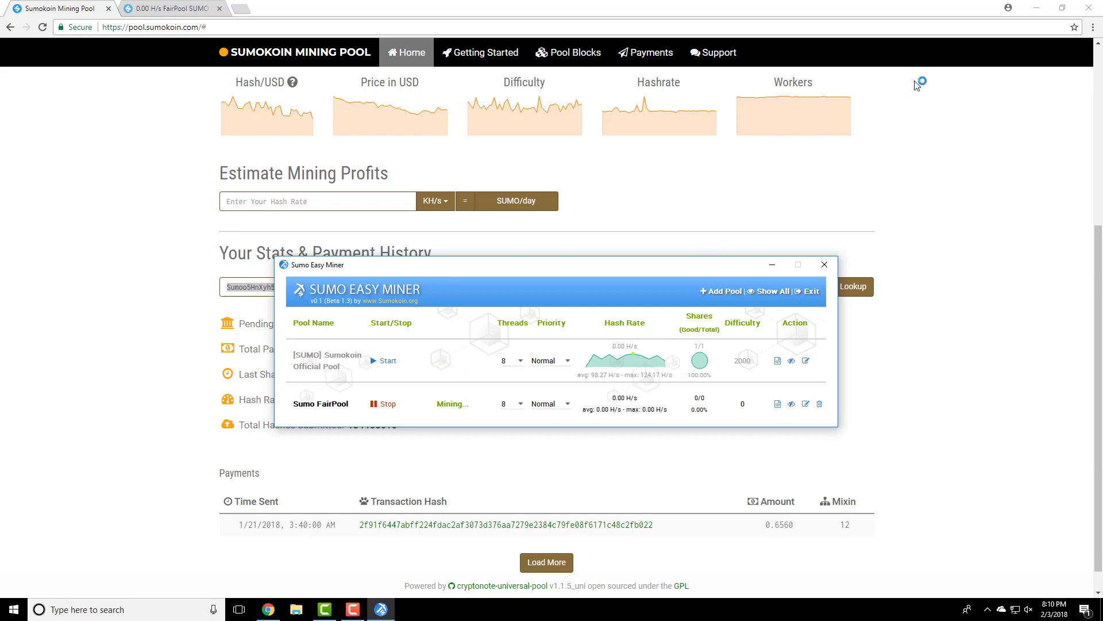
pyautogui.click(1036, 8)
pyautogui.moveTo(694, 263); pyautogui.dragTo(651, 32)
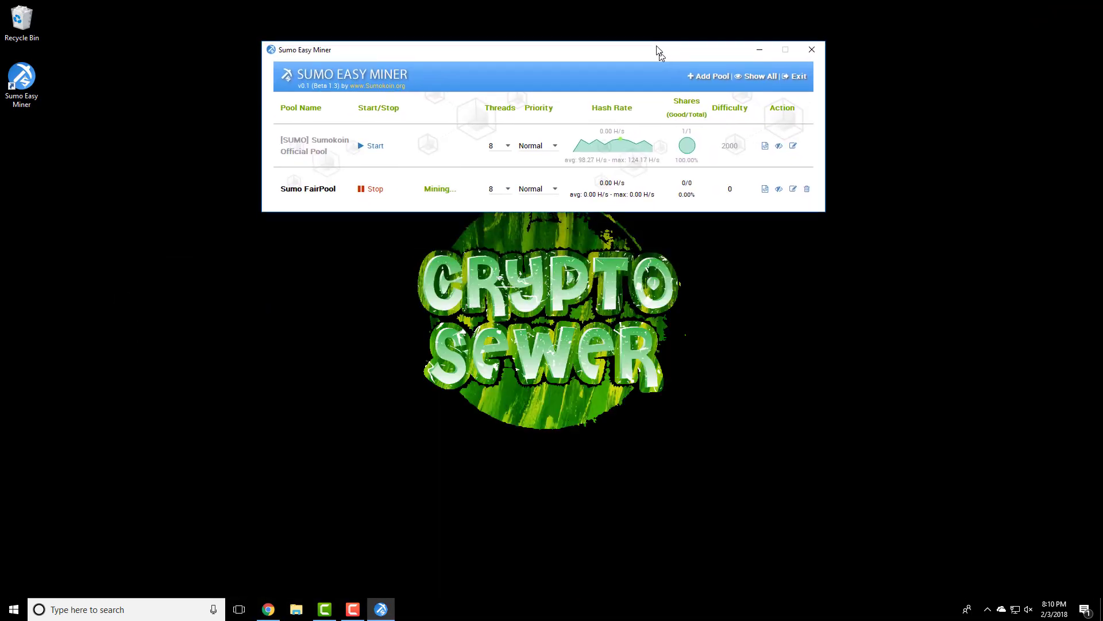